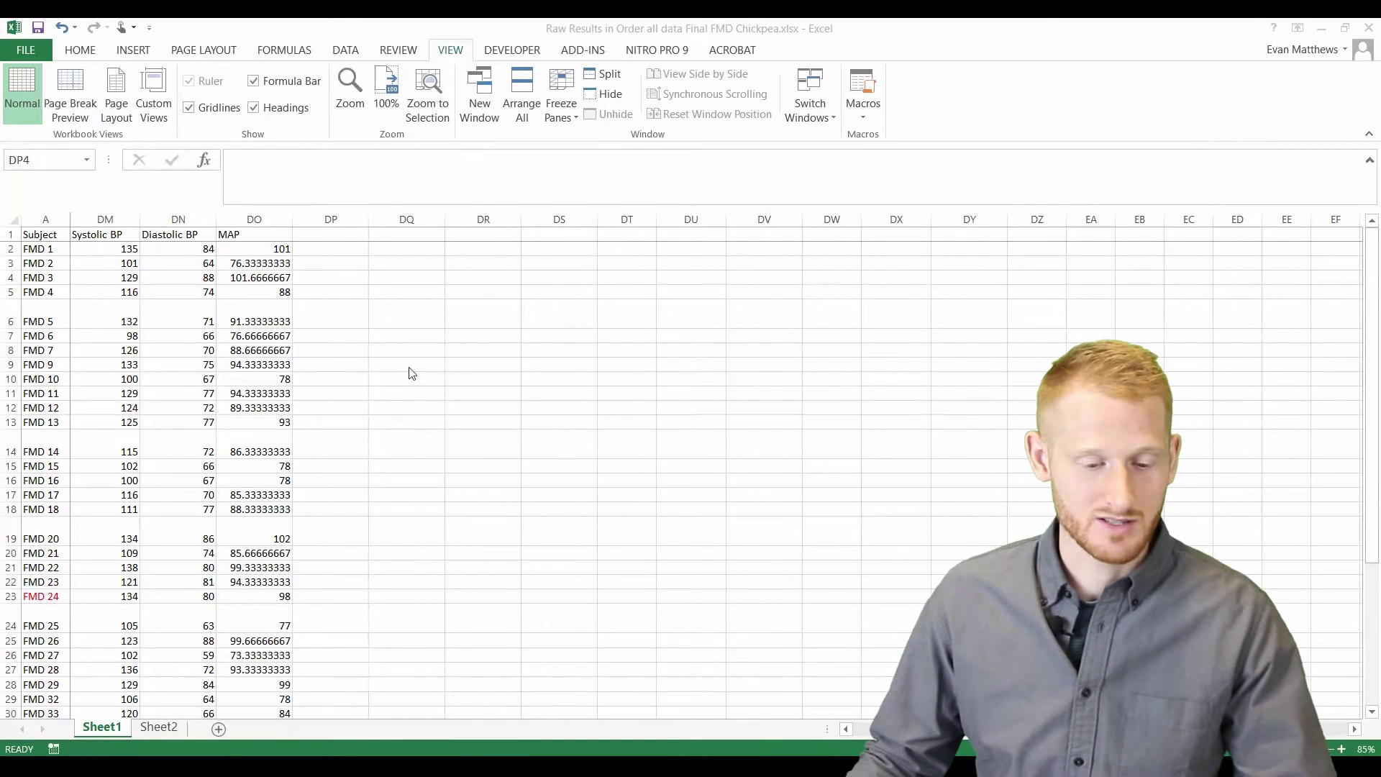
Try selections on FMD 1, row 2 and the Systolic BP column, then clear them
{"action": "left_click", "coordinate": [36, 251]}
{"action": "left_click", "coordinate": [9, 248]}
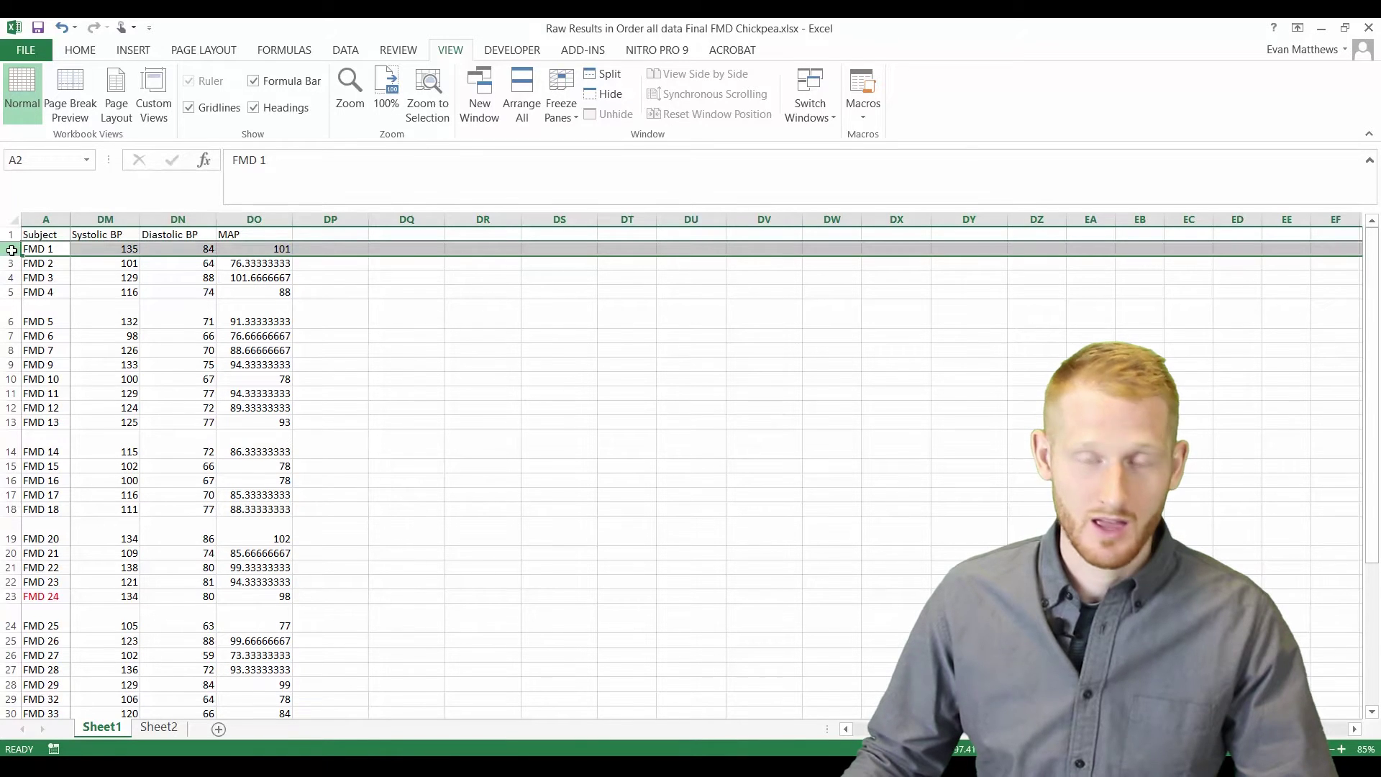
{"action": "left_click", "coordinate": [111, 219]}
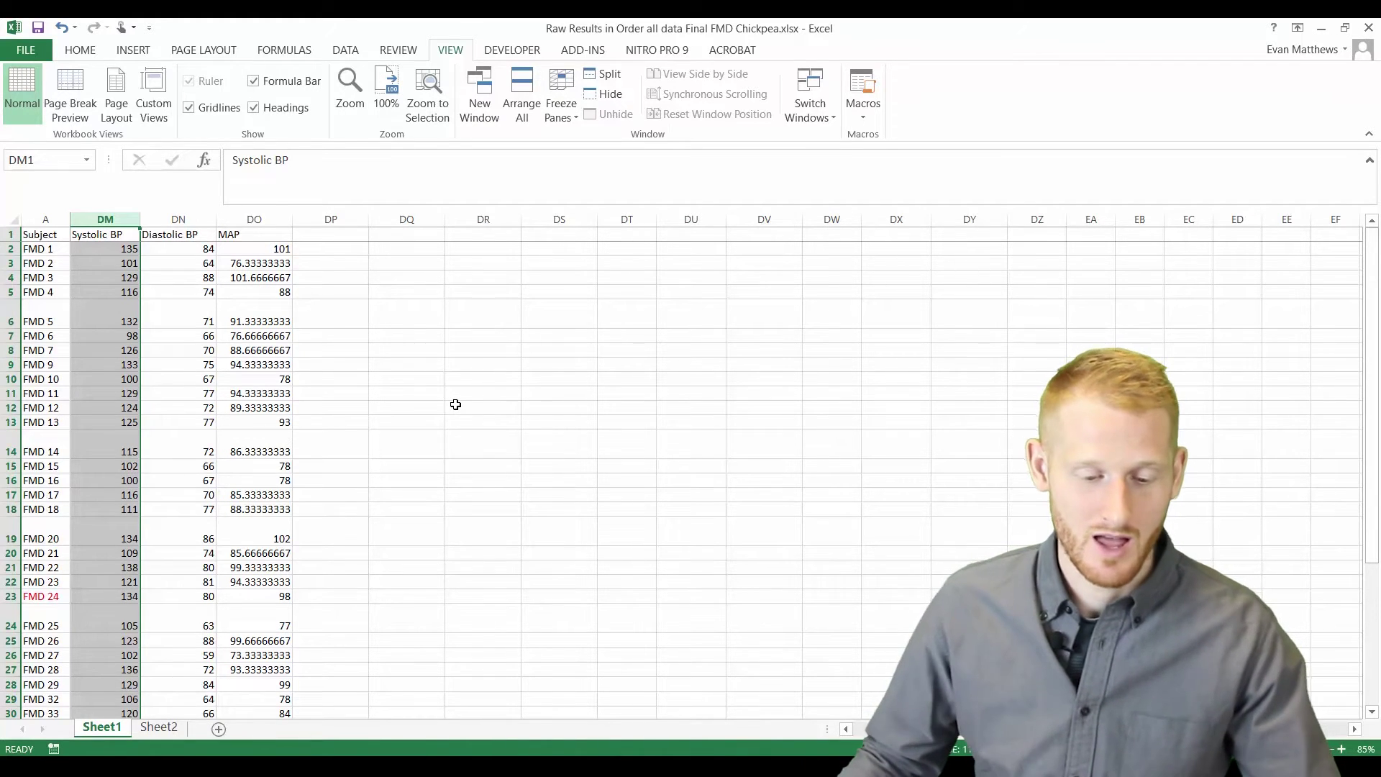
{"action": "left_click", "coordinate": [442, 315]}
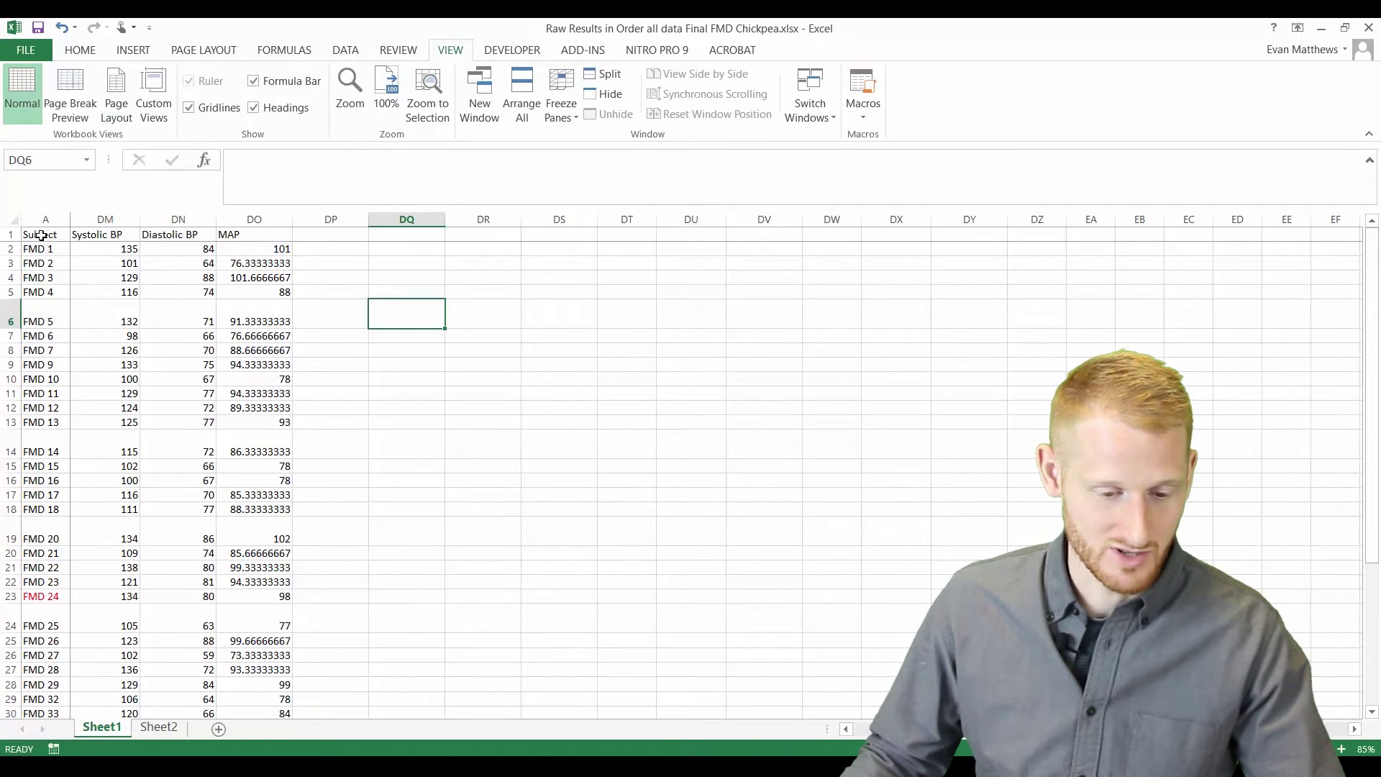
Copy the subject IDs in A1:A32 and pick empty cell DS1 as the destination
{"action": "mouse_move", "coordinate": [41, 235]}
{"action": "left_mouse_down"}
{"action": "mouse_move", "coordinate": [62, 695]}
{"action": "mouse_move", "coordinate": [51, 682]}
{"action": "left_mouse_up"}
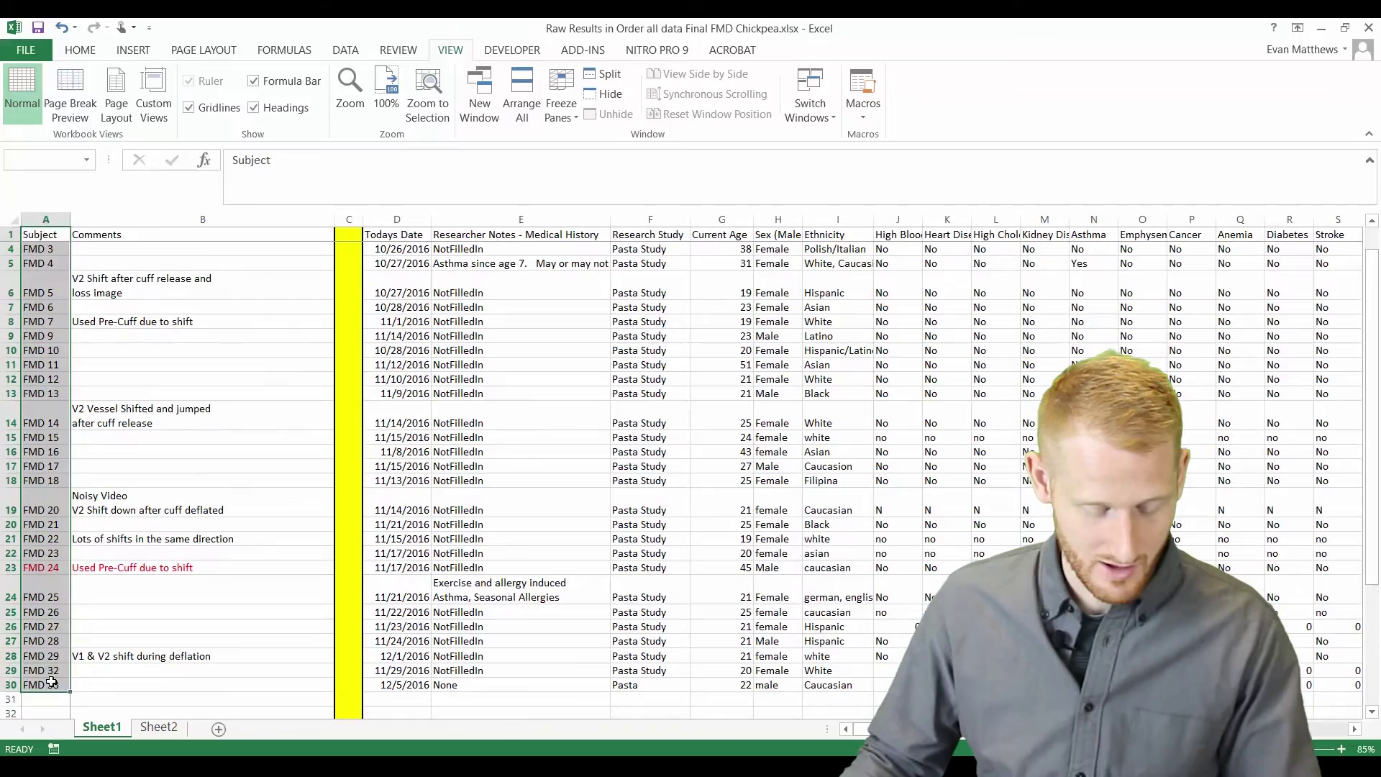
{"action": "key", "text": "ctrl+c"}
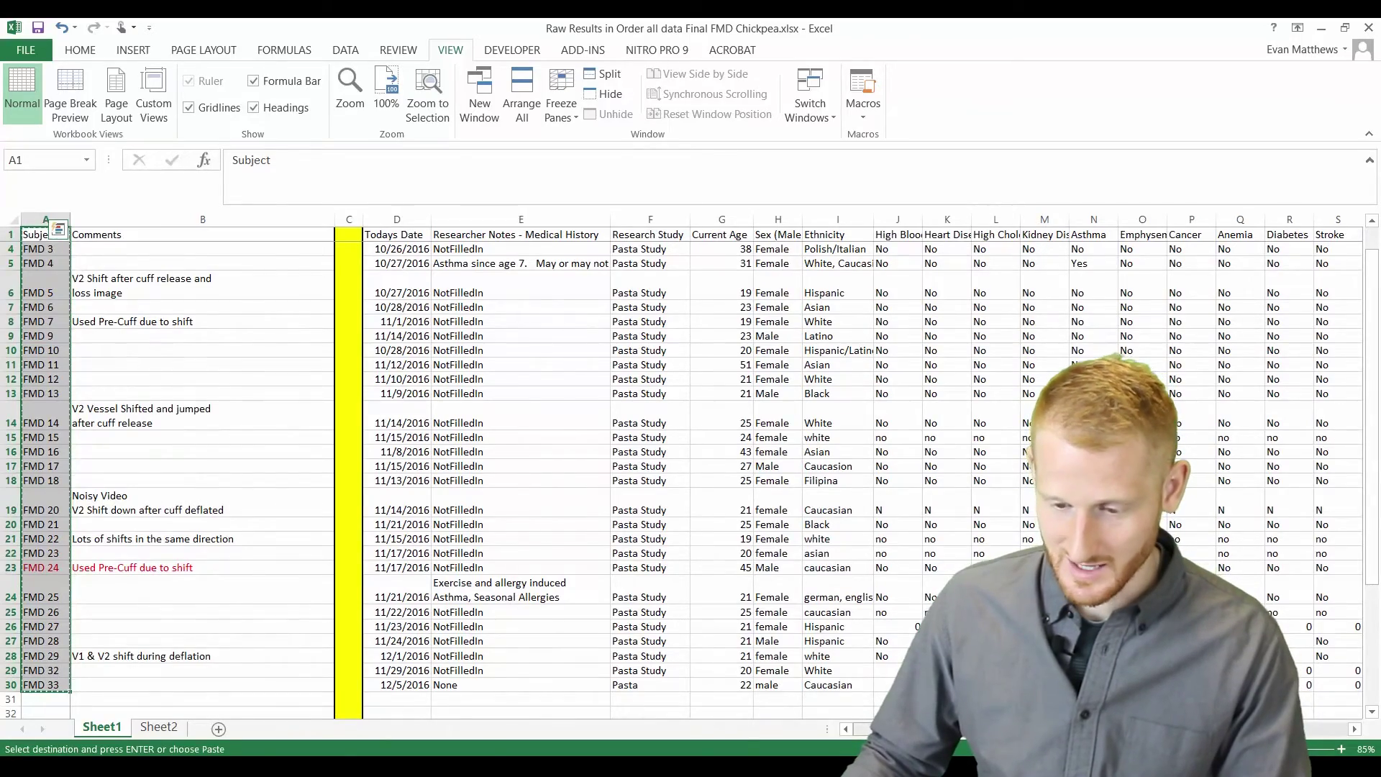
{"action": "mouse_move", "coordinate": [885, 728]}
{"action": "left_mouse_down"}
{"action": "mouse_move", "coordinate": [1314, 735]}
{"action": "mouse_move", "coordinate": [1295, 731]}
{"action": "left_mouse_up"}
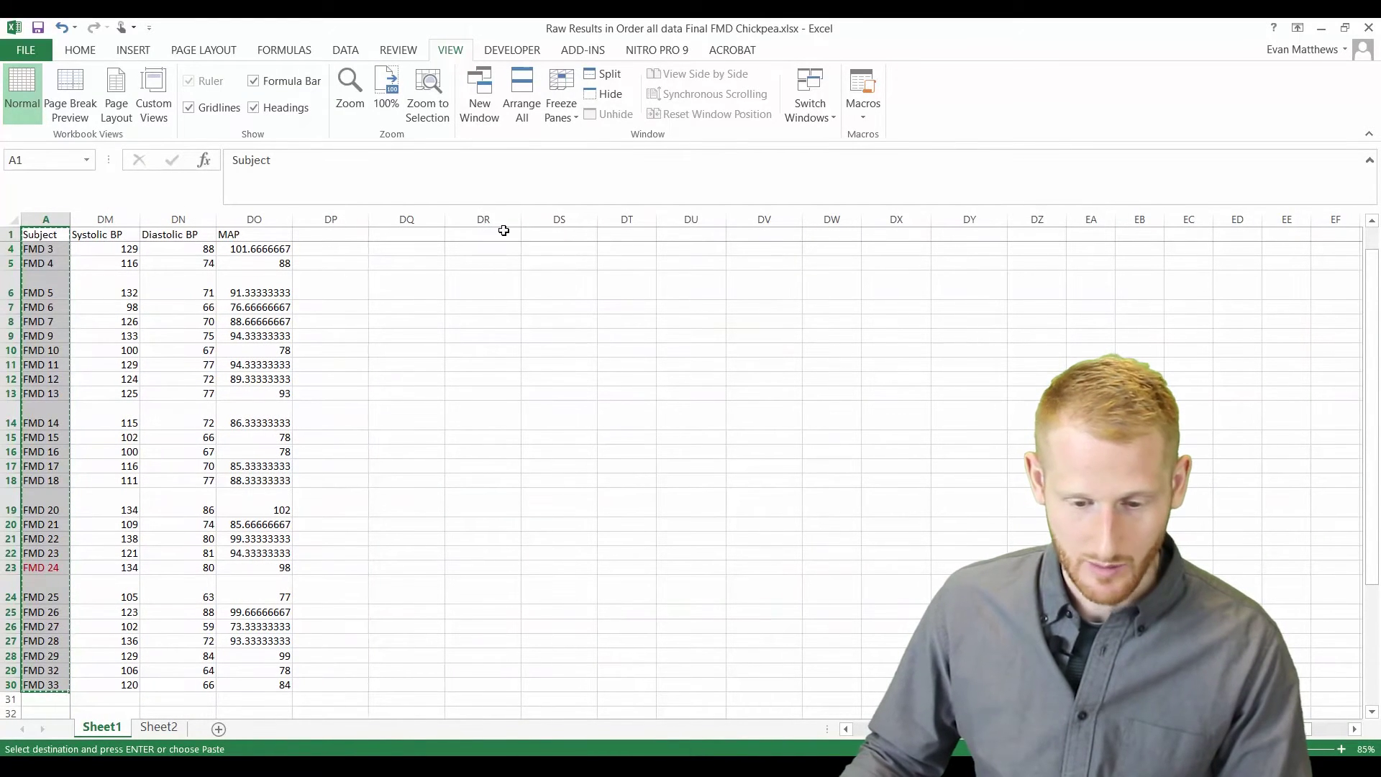
{"action": "left_click", "coordinate": [565, 233]}
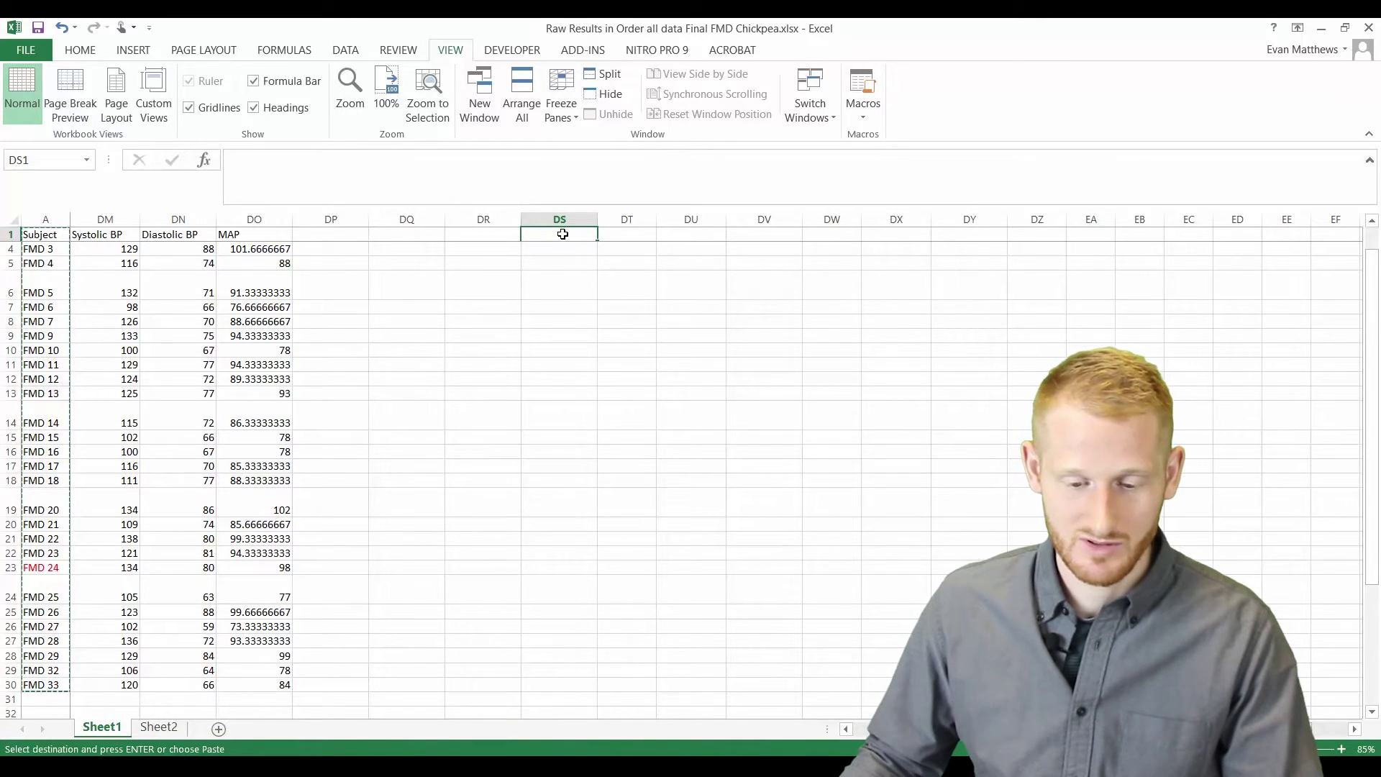
Paste the copied subject IDs at DS1 using Paste Special with Transpose enabled
{"action": "right_click", "coordinate": [562, 236]}
{"action": "mouse_move", "coordinate": [626, 337]}
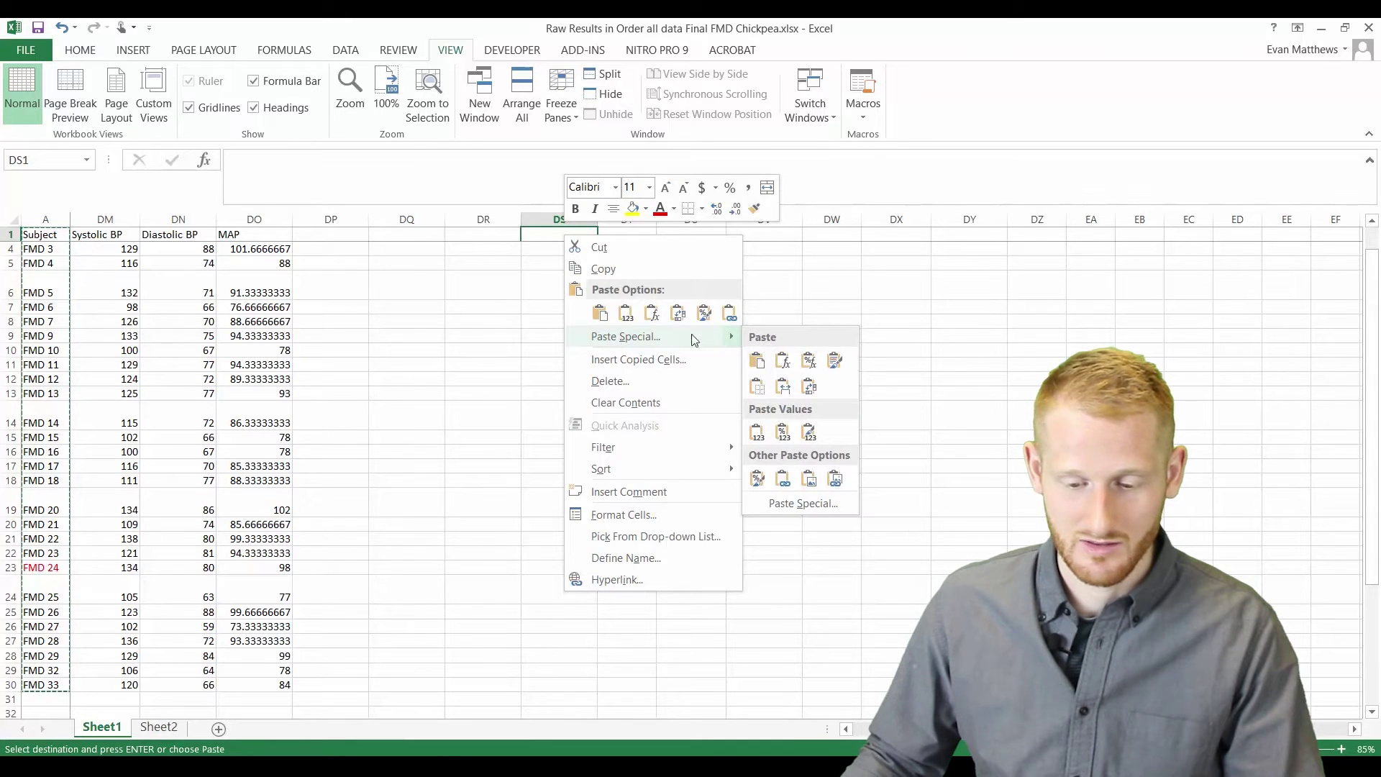
{"action": "left_click", "coordinate": [629, 336]}
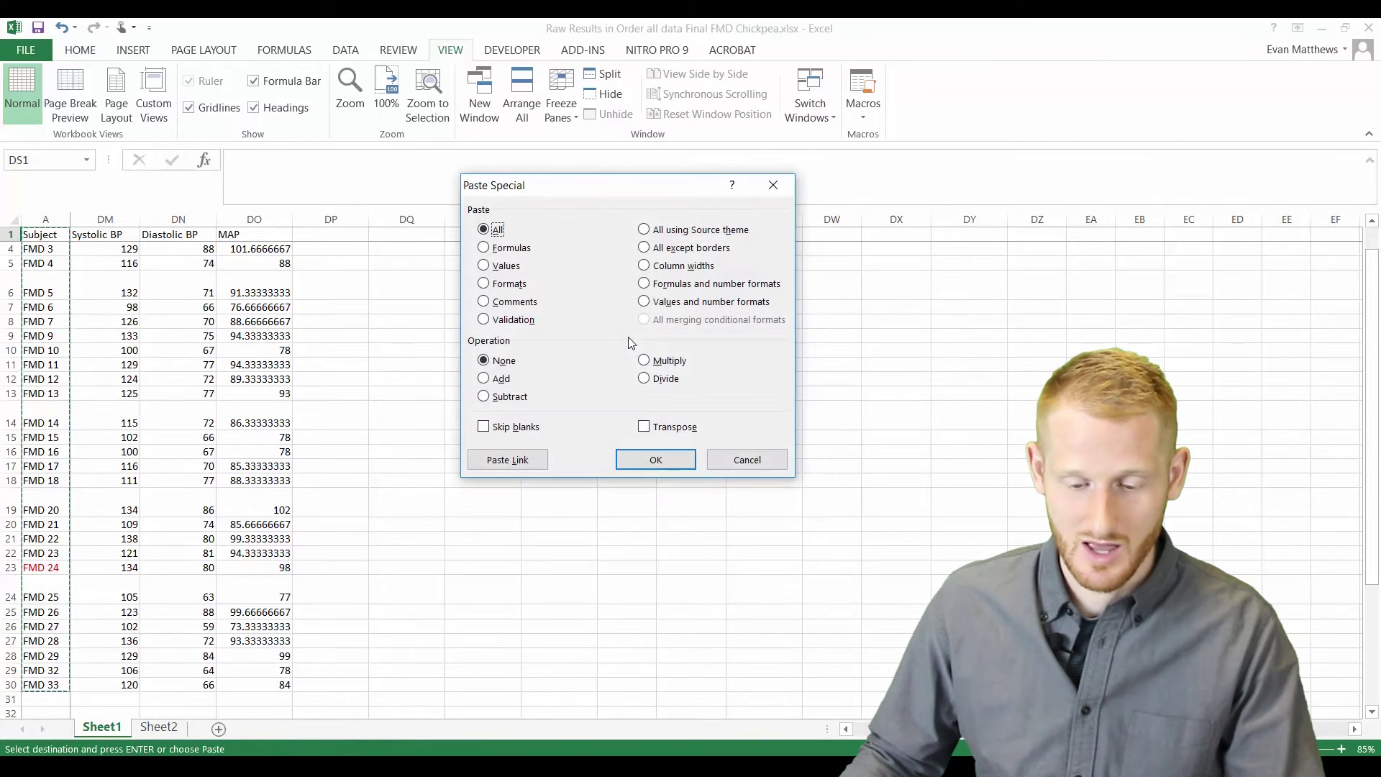
{"action": "left_click", "coordinate": [644, 427]}
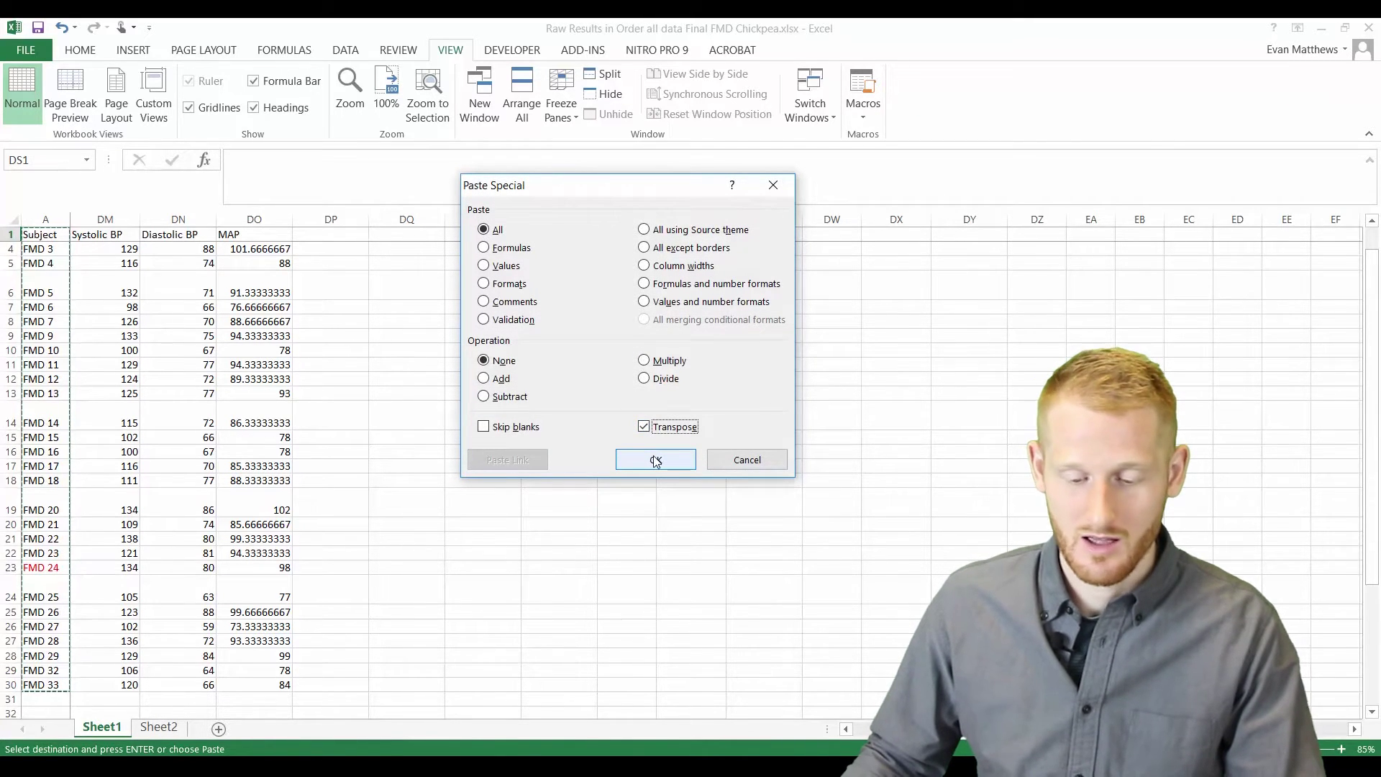
{"action": "left_click", "coordinate": [656, 462]}
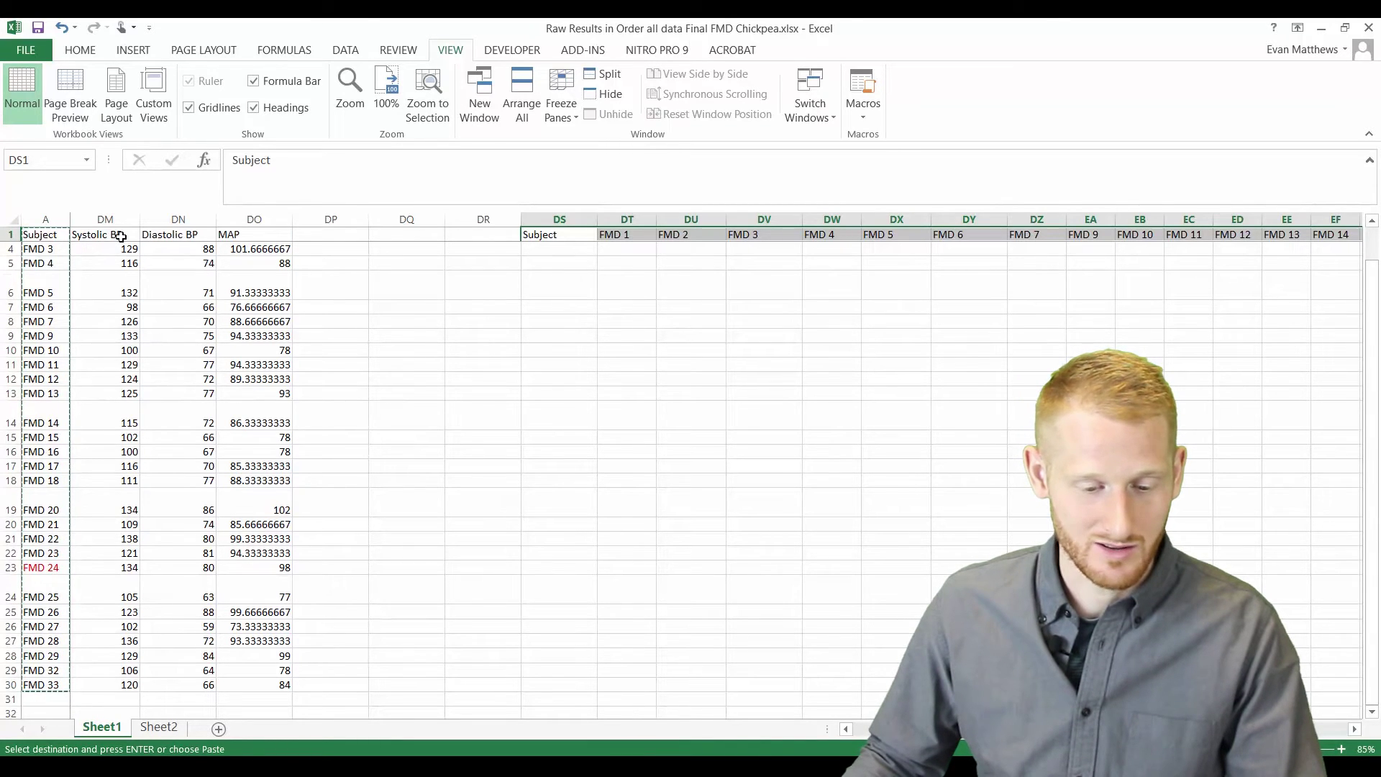
Paste the Systolic BP, Diastolic BP and MAP block DM1:DO30 transposed at DS2
{"action": "mouse_move", "coordinate": [105, 235]}
{"action": "left_mouse_down"}
{"action": "mouse_move", "coordinate": [227, 236]}
{"action": "mouse_move", "coordinate": [242, 725]}
{"action": "left_mouse_up"}
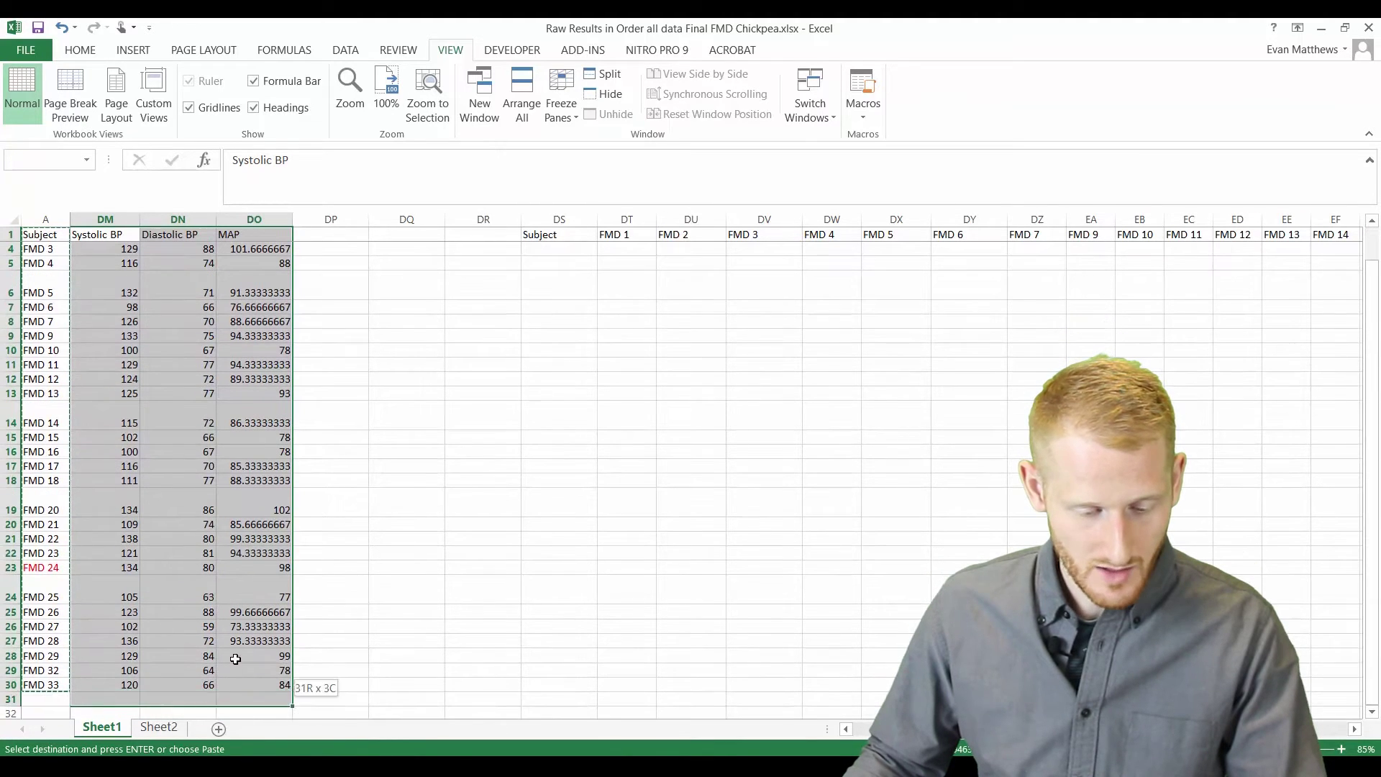
{"action": "left_click_drag", "start_coordinate": [242, 725], "coordinate": [238, 684]}
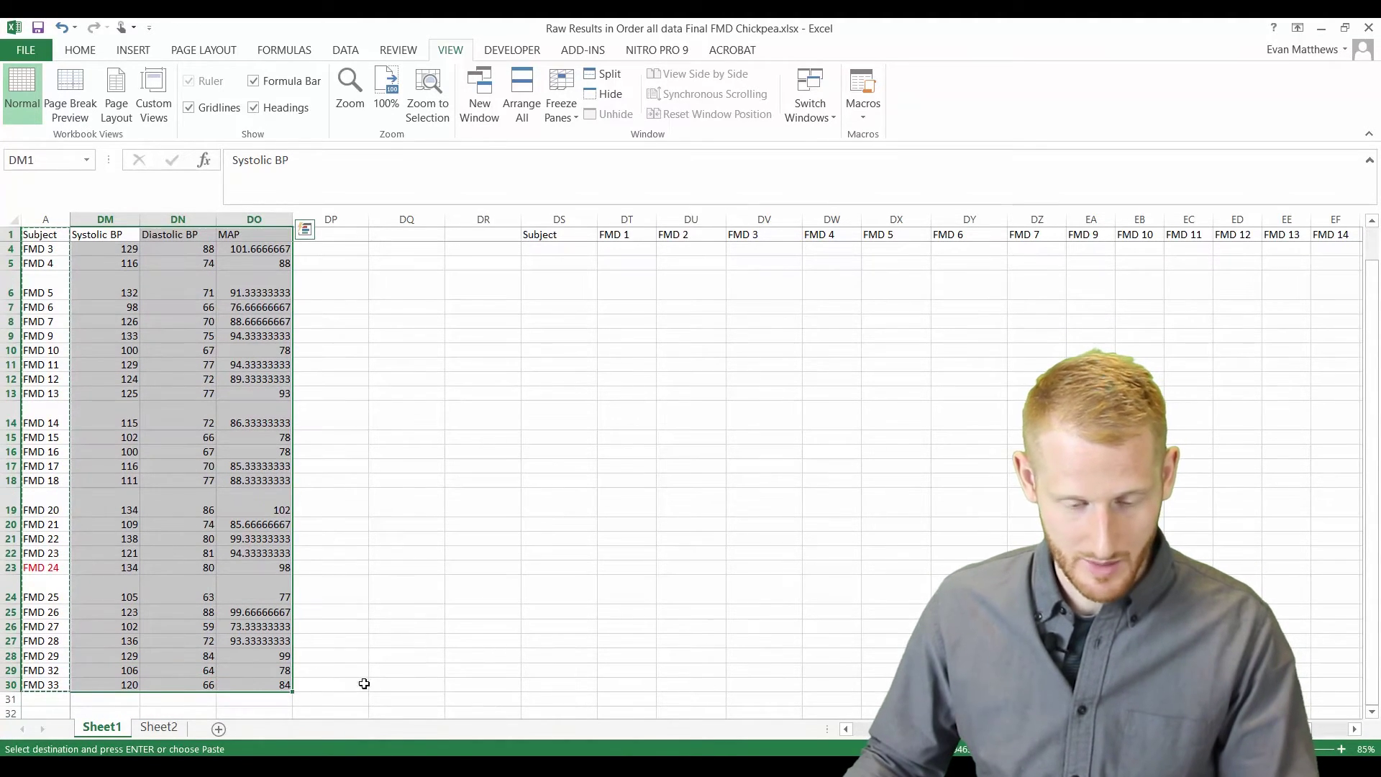
{"action": "scroll", "coordinate": [600, 404], "scroll_direction": "up", "scroll_amount": 1}
{"action": "scroll", "coordinate": [599, 404], "scroll_direction": "up", "scroll_amount": 1}
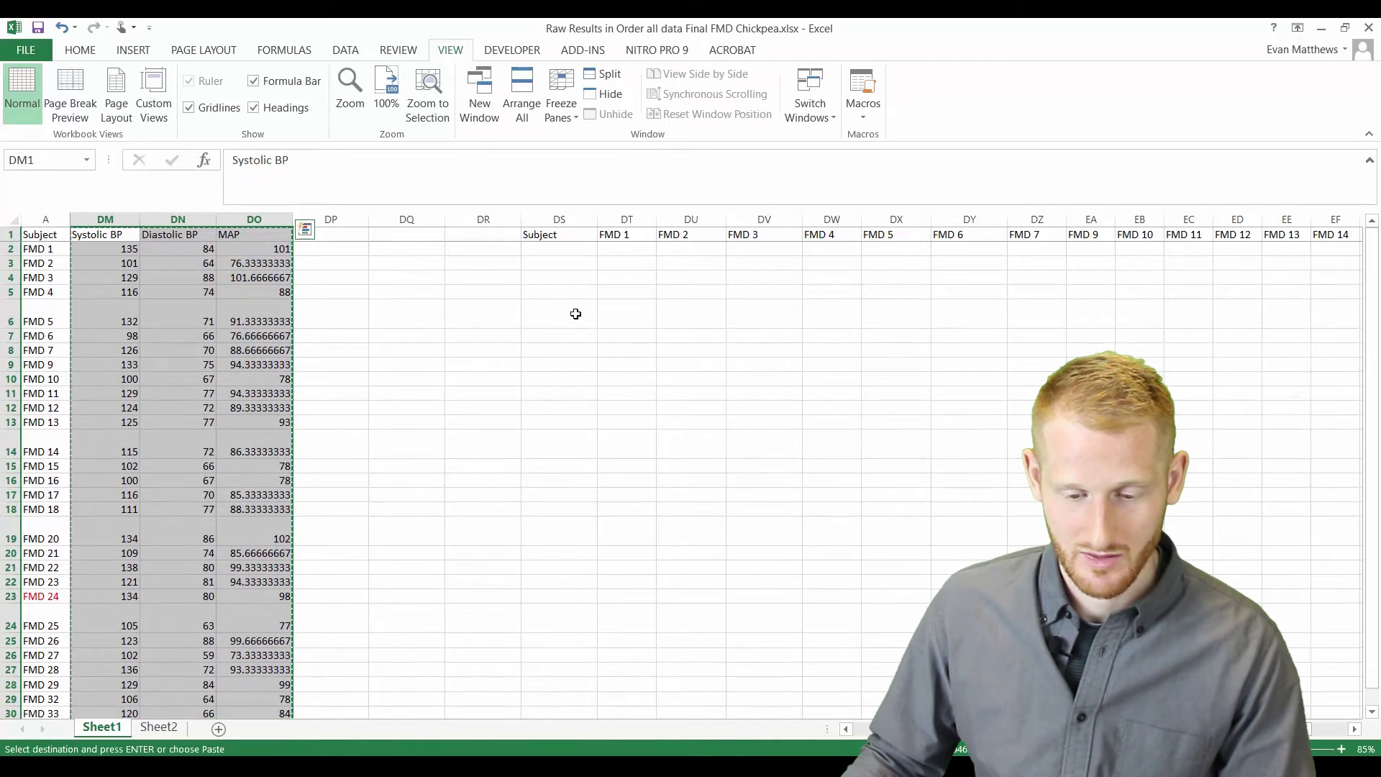
{"action": "left_click", "coordinate": [560, 248]}
{"action": "right_click", "coordinate": [560, 248]}
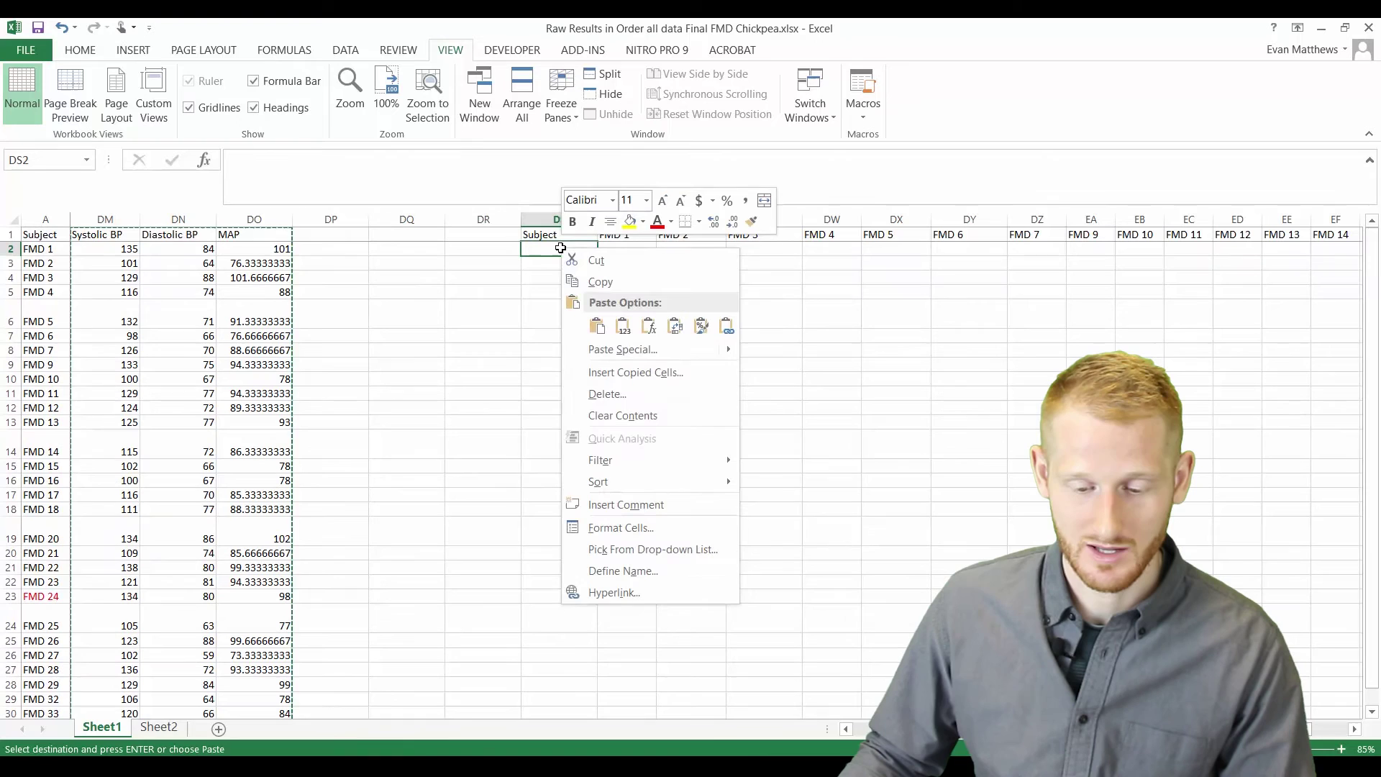
{"action": "left_click", "coordinate": [634, 353]}
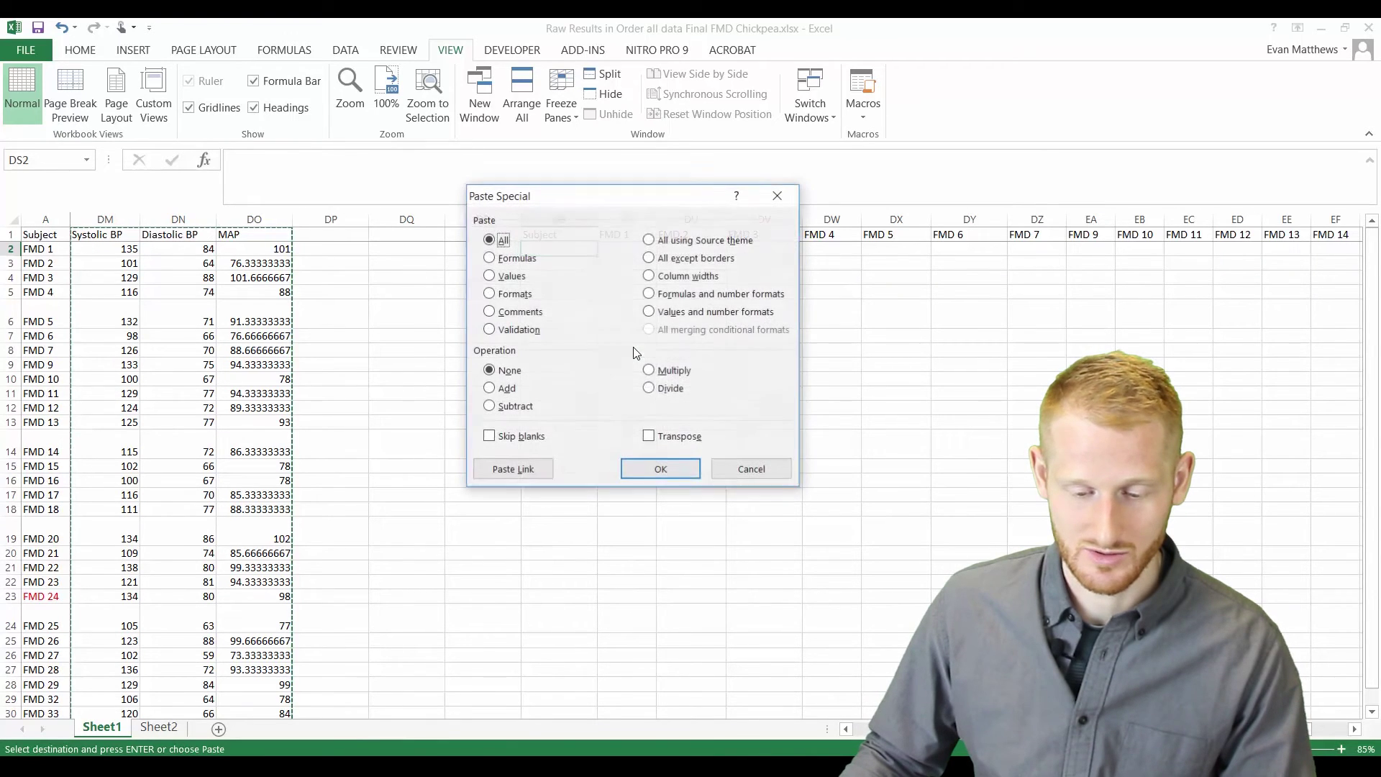
{"action": "left_click", "coordinate": [648, 436]}
{"action": "left_click", "coordinate": [660, 468]}
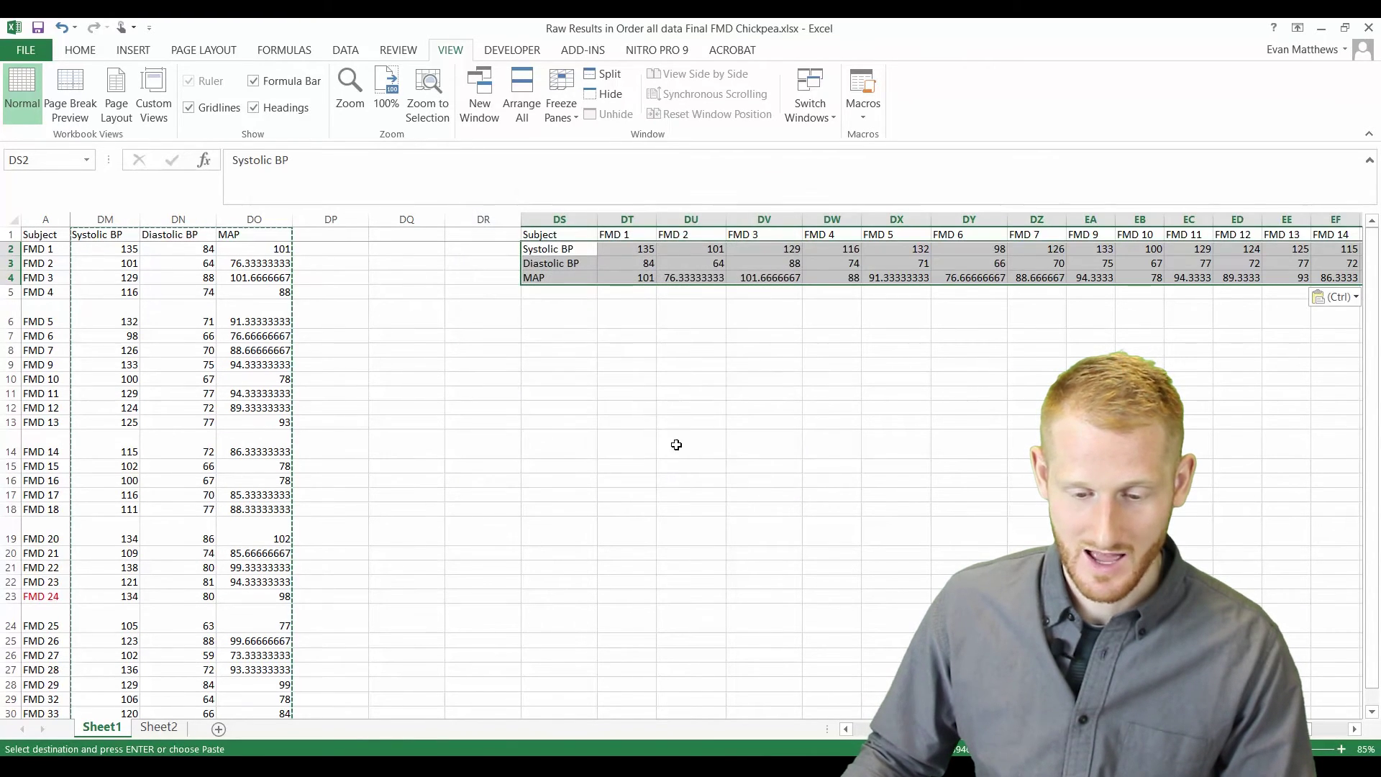
{"action": "left_click", "coordinate": [583, 341]}
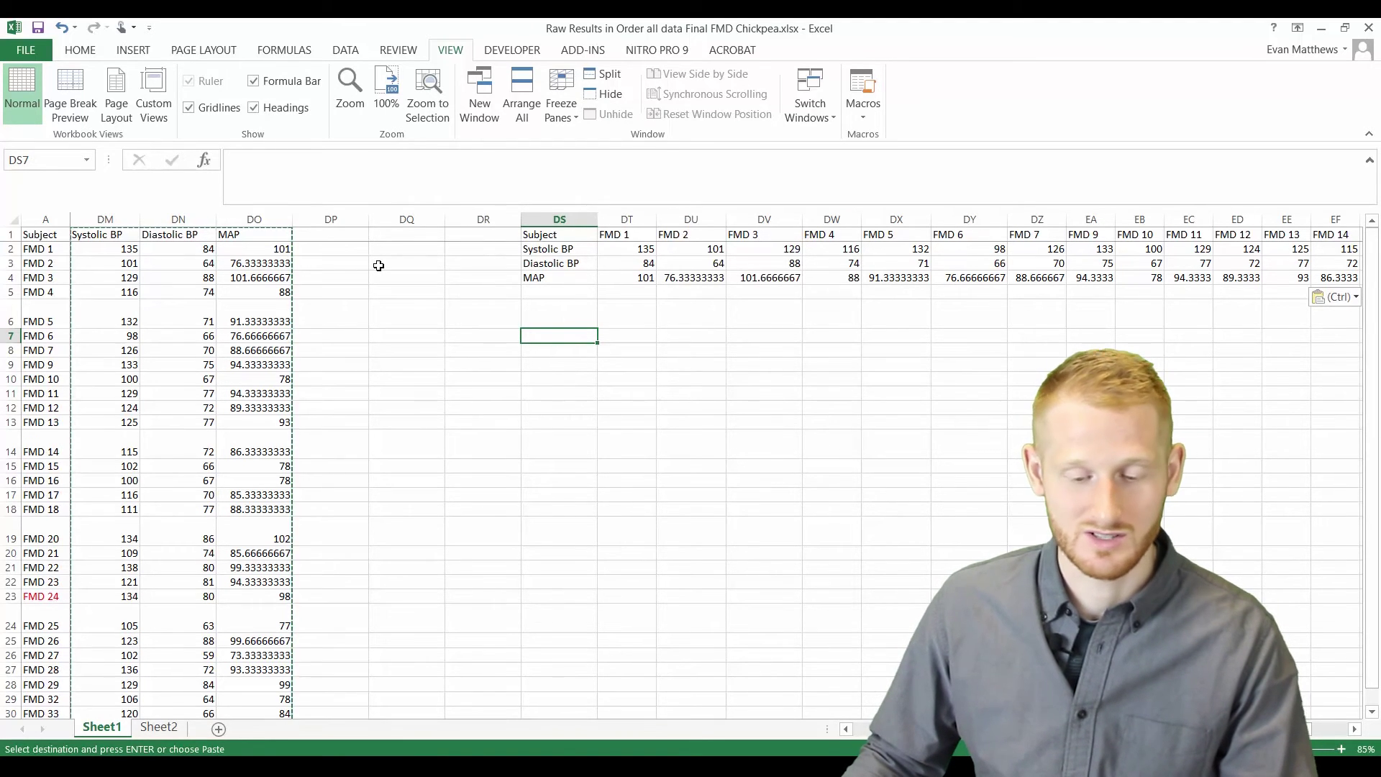
{"action": "left_click", "coordinate": [609, 236]}
{"action": "left_click", "coordinate": [684, 233]}
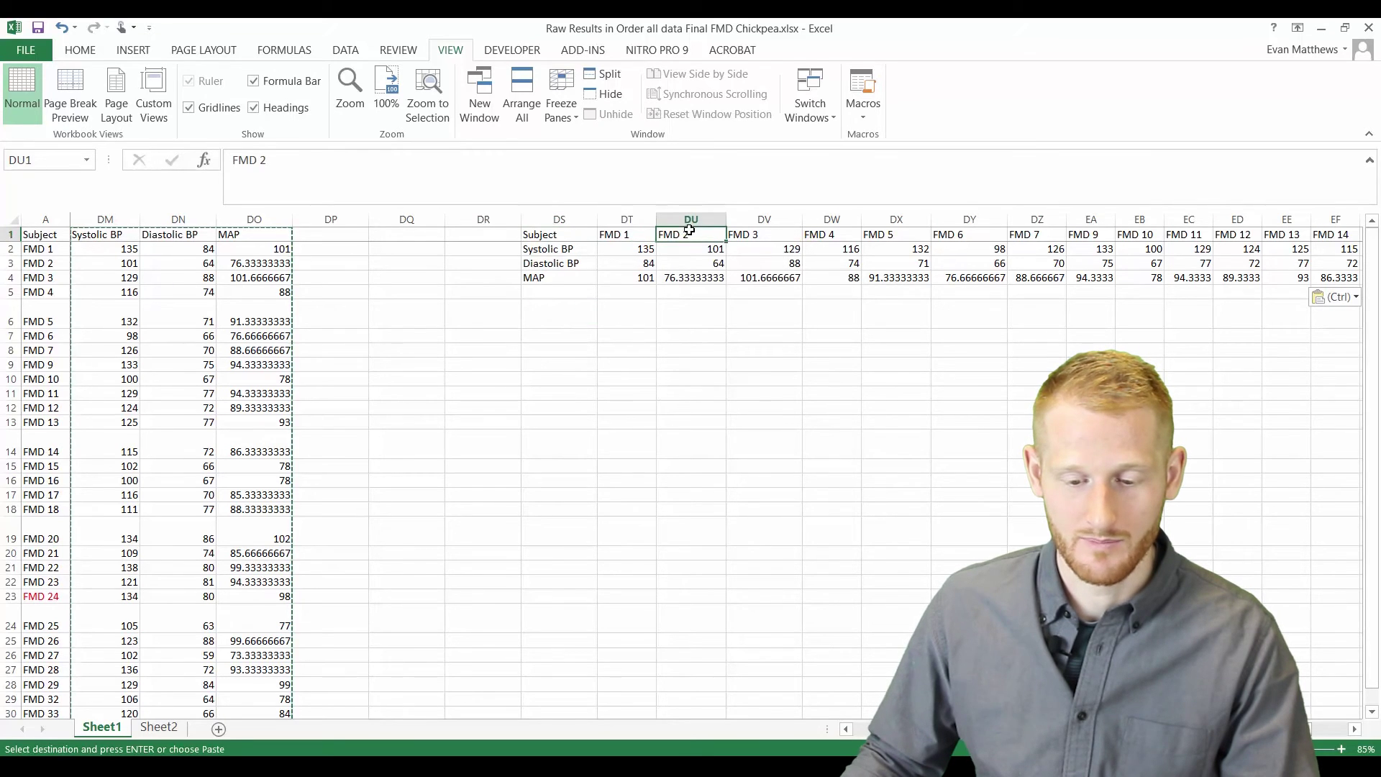
{"action": "left_click", "coordinate": [634, 220]}
{"action": "left_click", "coordinate": [691, 219]}
{"action": "left_click", "coordinate": [835, 218]}
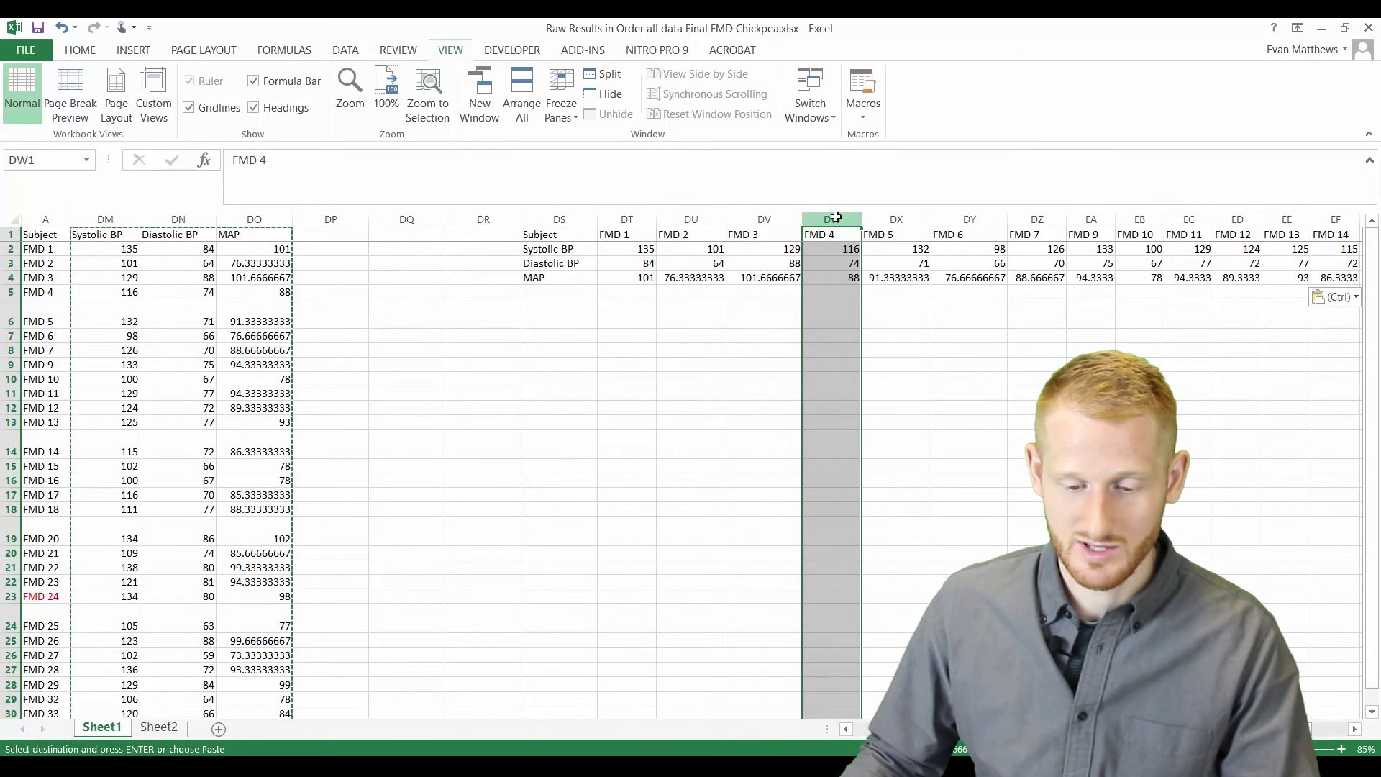
{"action": "left_click", "coordinate": [559, 219]}
{"action": "left_click", "coordinate": [535, 251]}
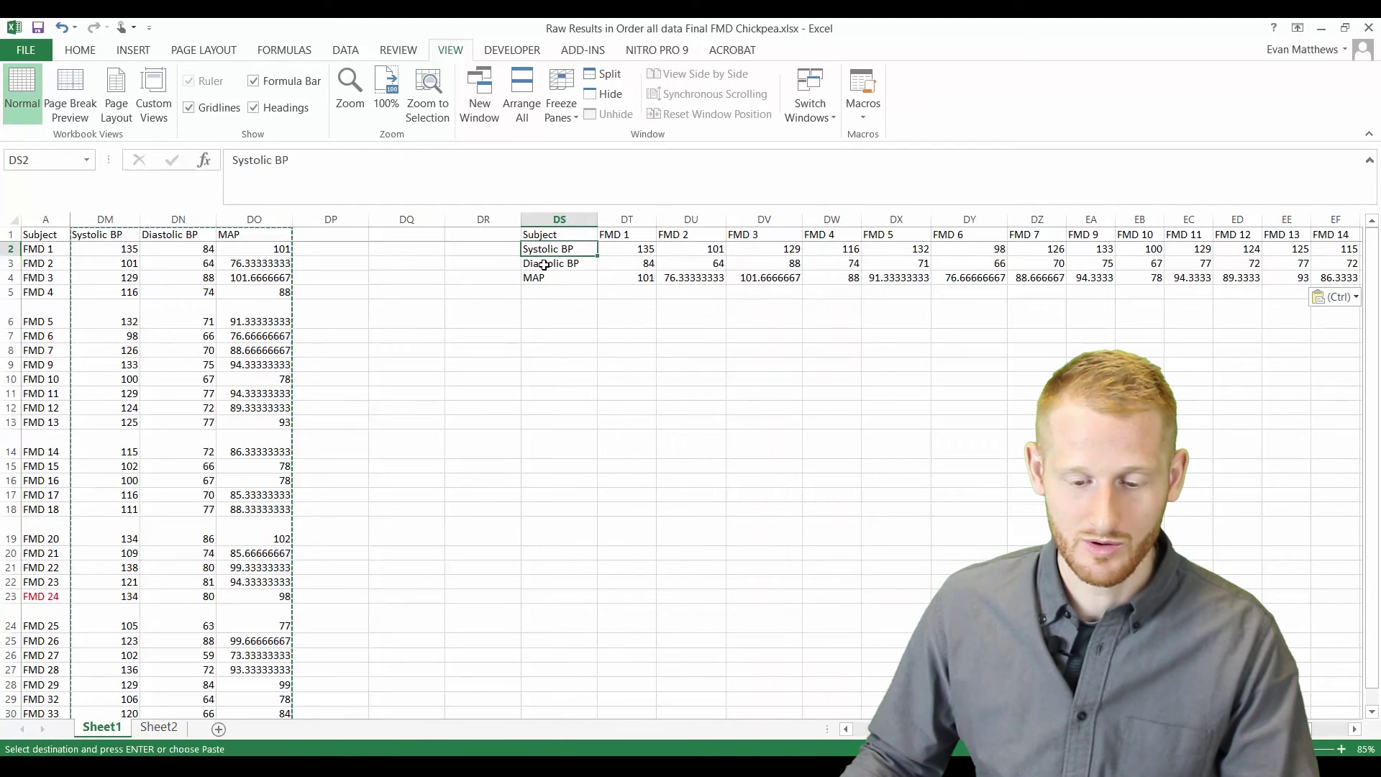
{"action": "left_click", "coordinate": [542, 279]}
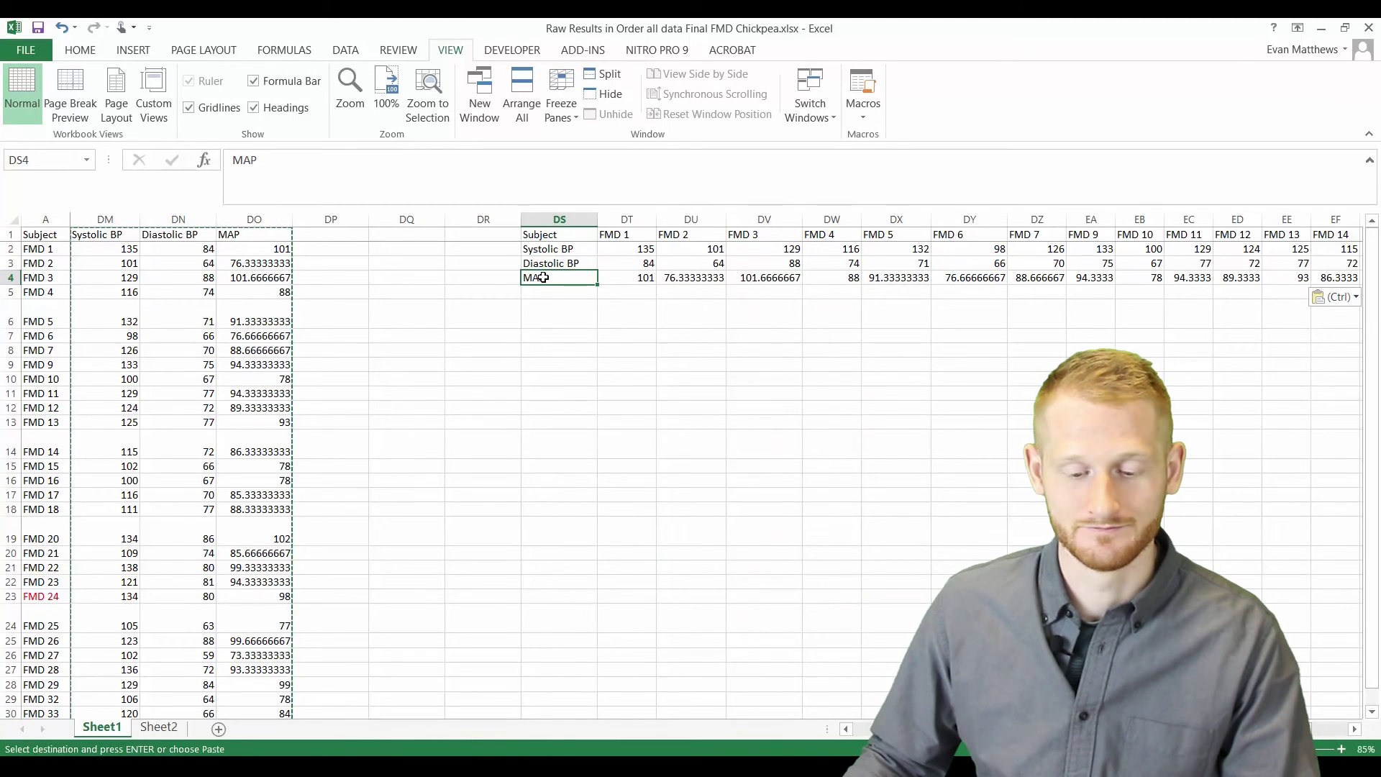